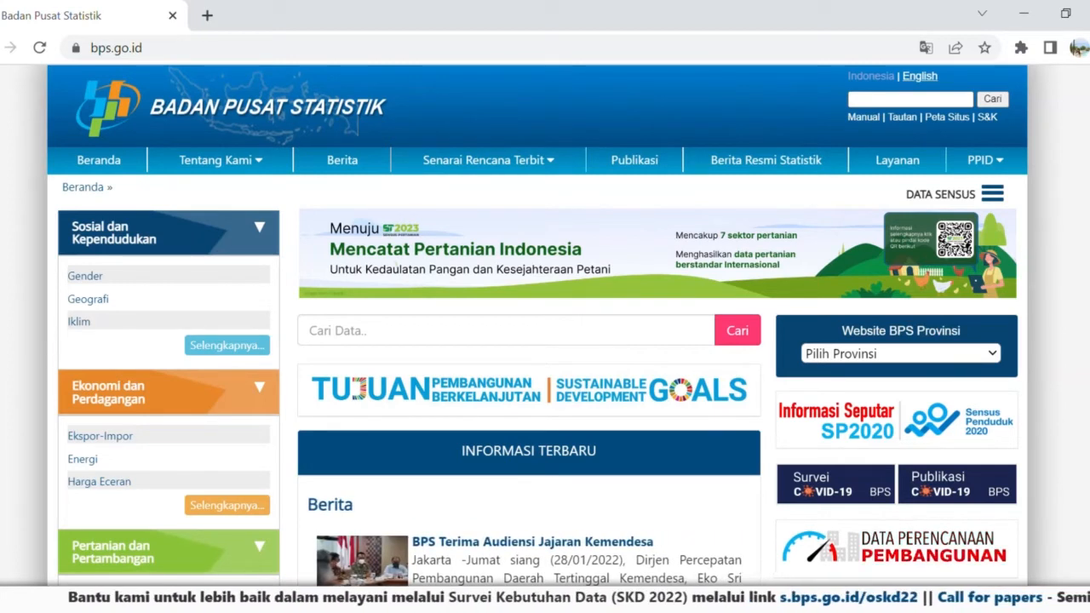
Expand the full list of Ekonomi dan Perdagangan subjects and open the Transportasi subject.
scroll(100, 403, "down", 2)
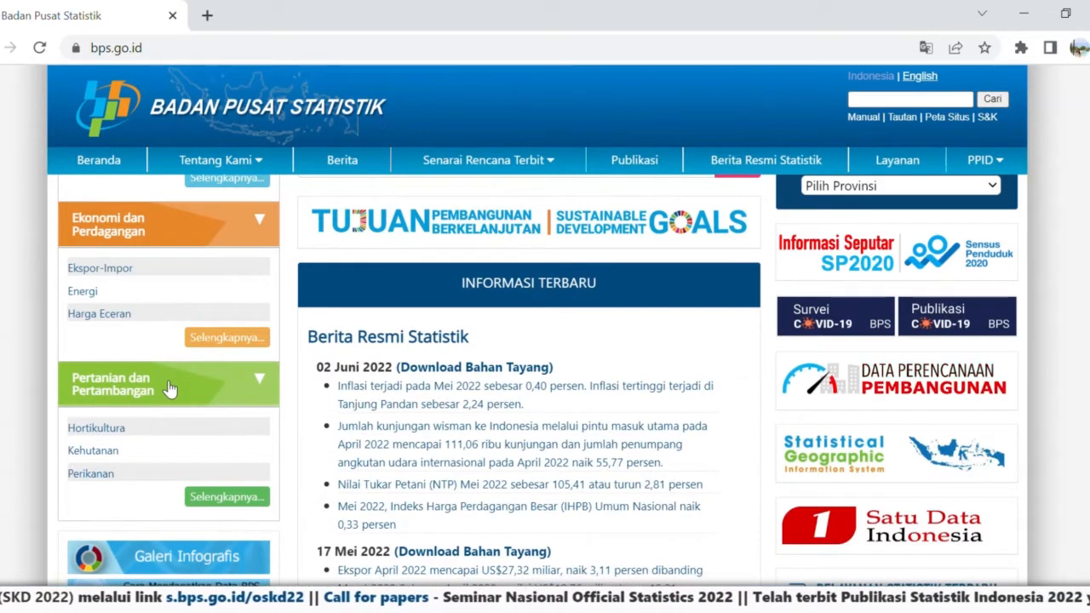
left_click(214, 338)
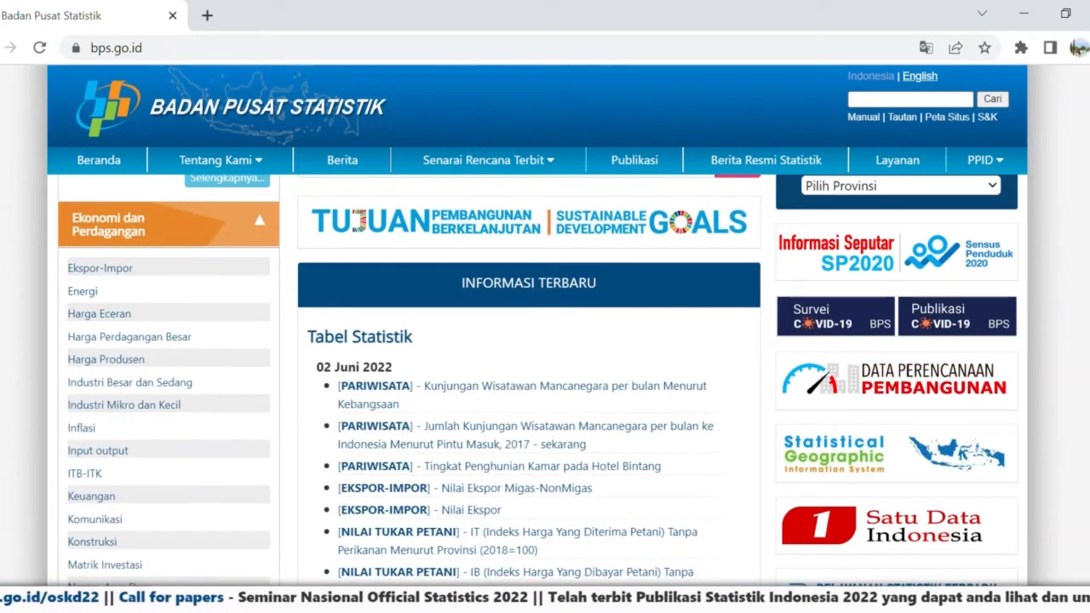
scroll(545, 358, "down", 4)
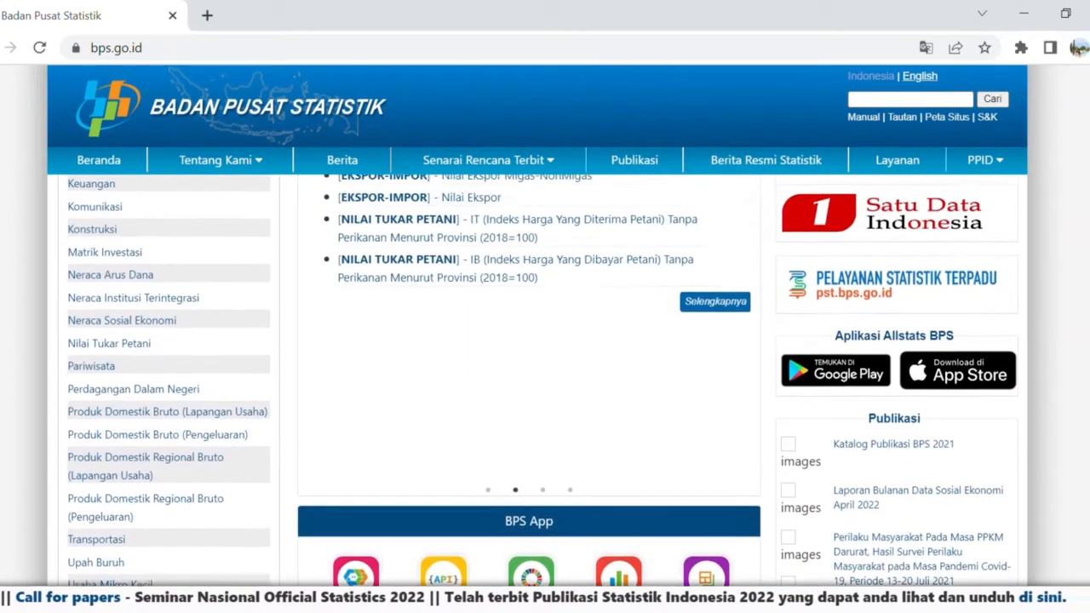
scroll(545, 357, "up", 4)
scroll(545, 357, "down", 3)
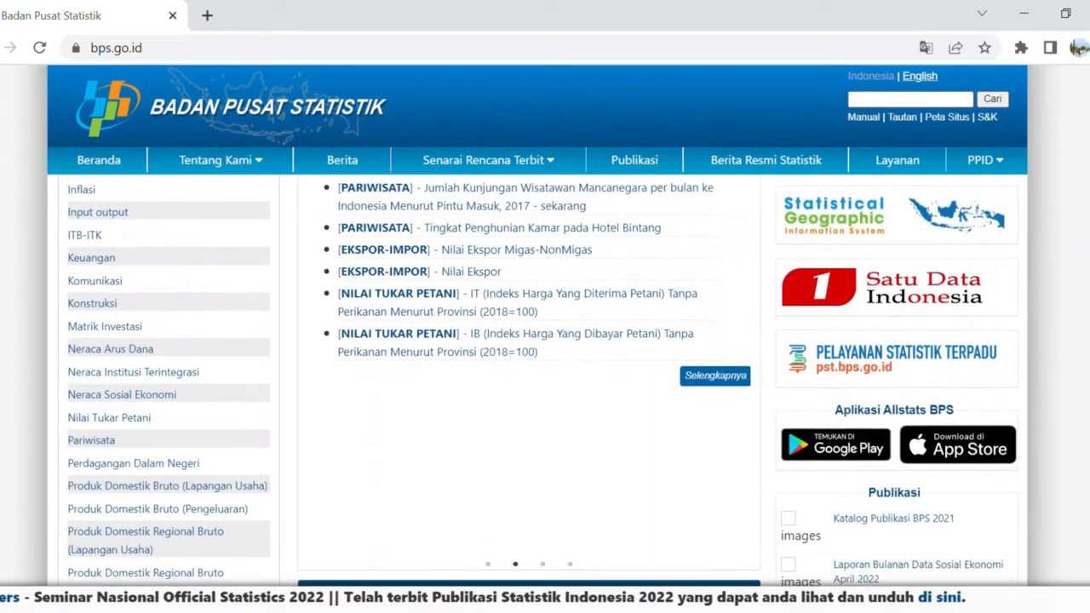
scroll(390, 369, "down", 2)
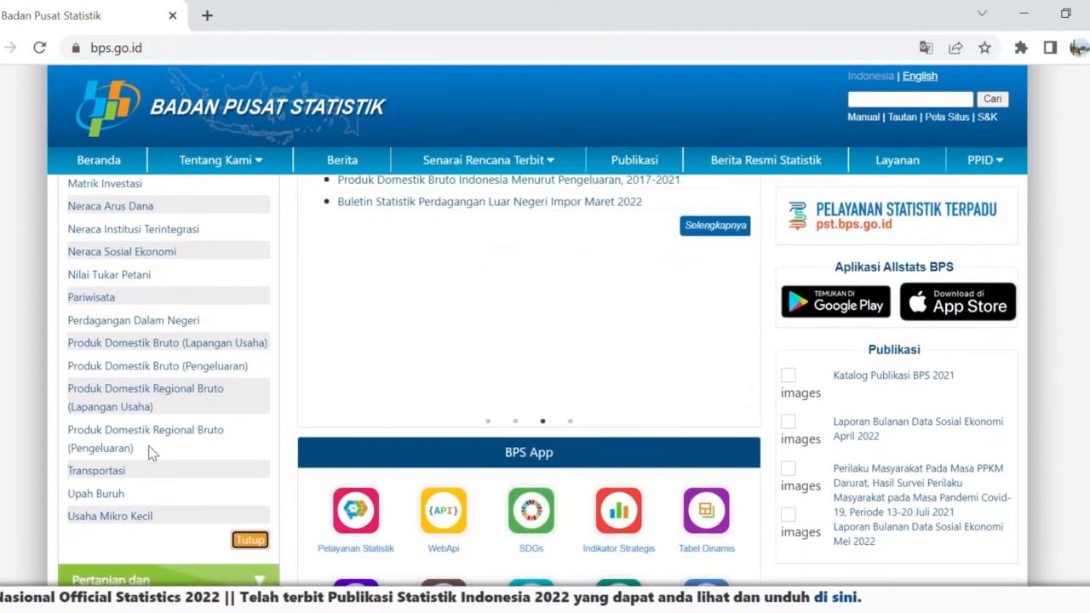
left_click(115, 473)
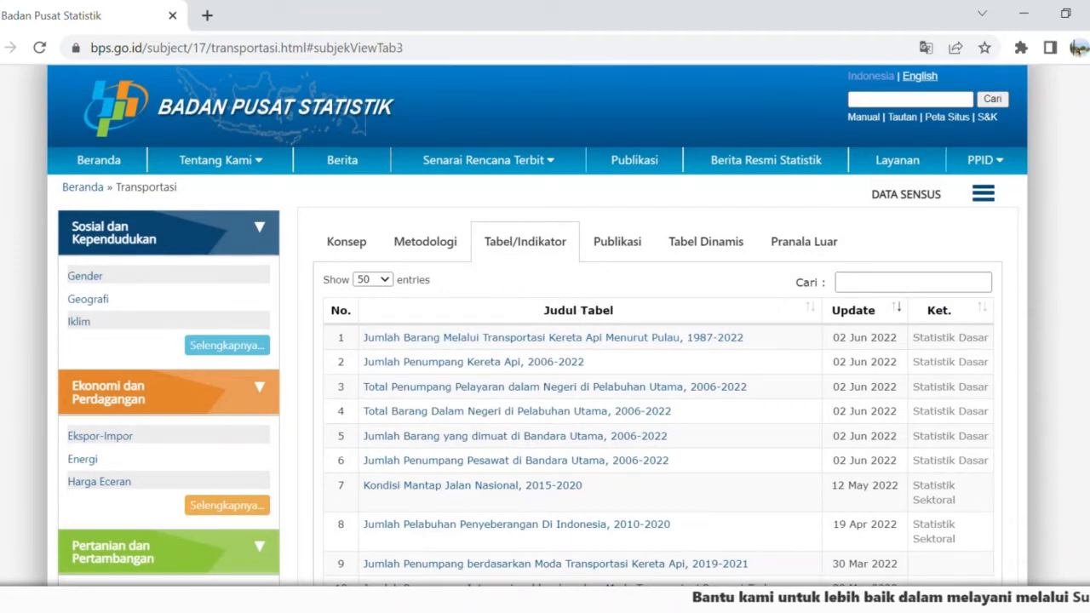
Find and open the 2019-2020 table of domestic passengers by Moda Transportasi Pesawat Terbang menurut provinsi among the Transportasi tables.
scroll(545, 384, "down", 8)
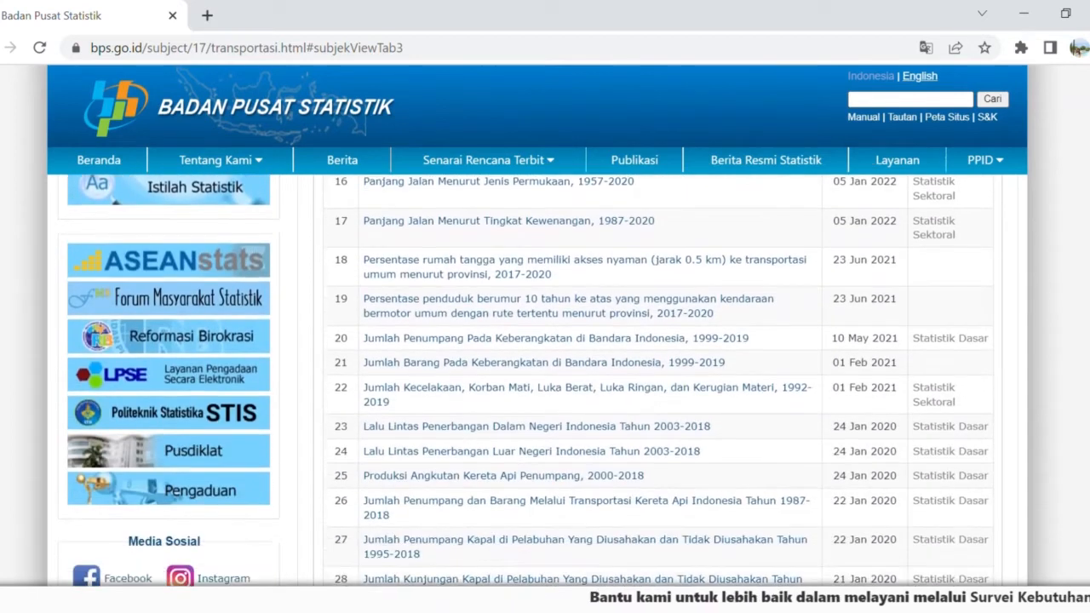
scroll(545, 383, "down", 6)
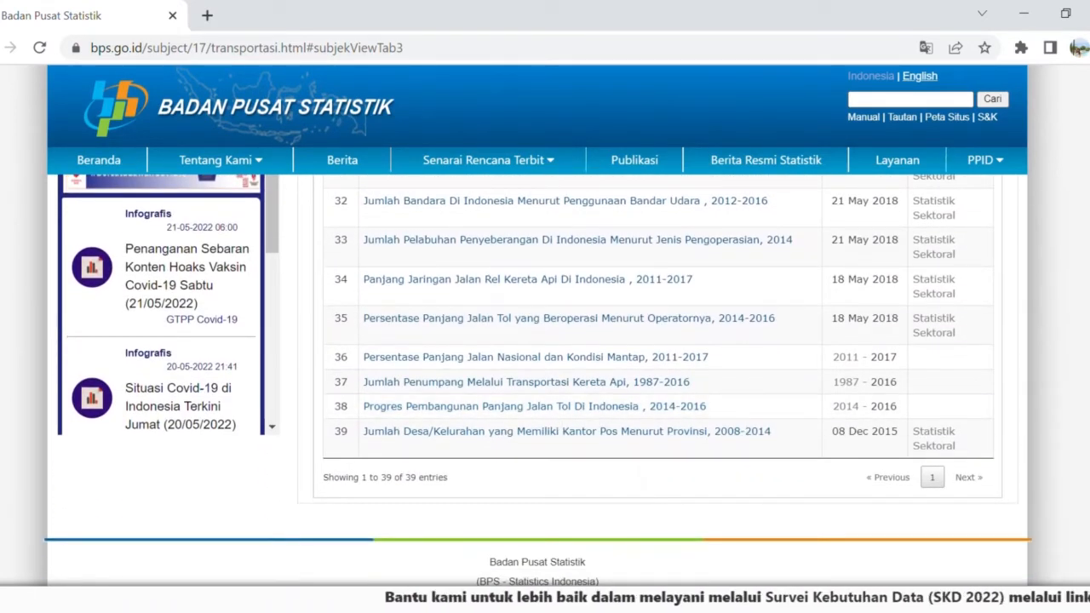
scroll(544, 383, "up", 2)
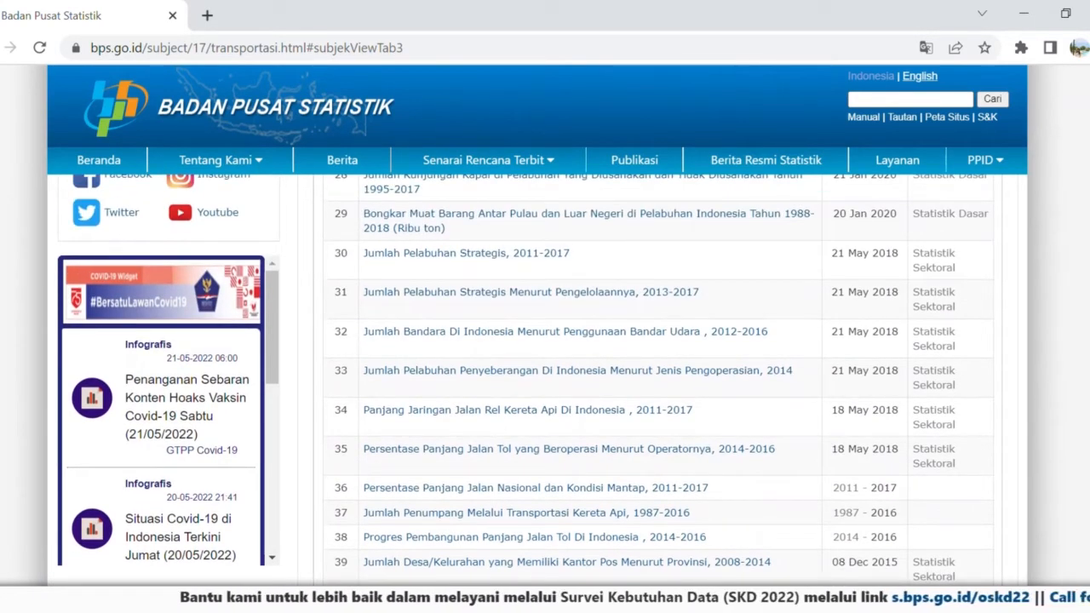
scroll(545, 384, "up", 3)
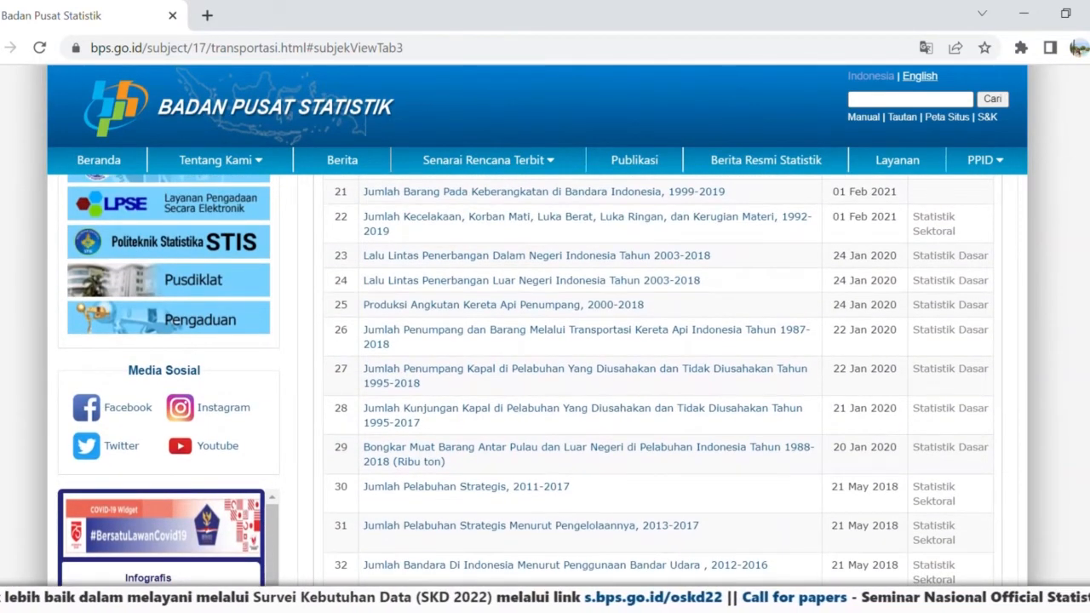
scroll(545, 383, "up", 5)
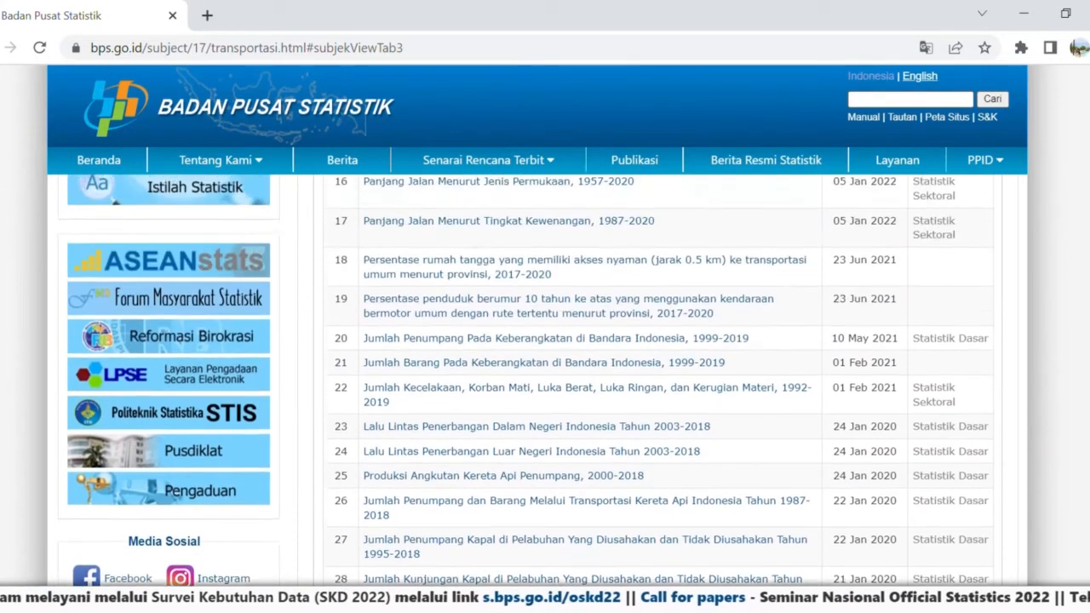
scroll(626, 398, "up", 3)
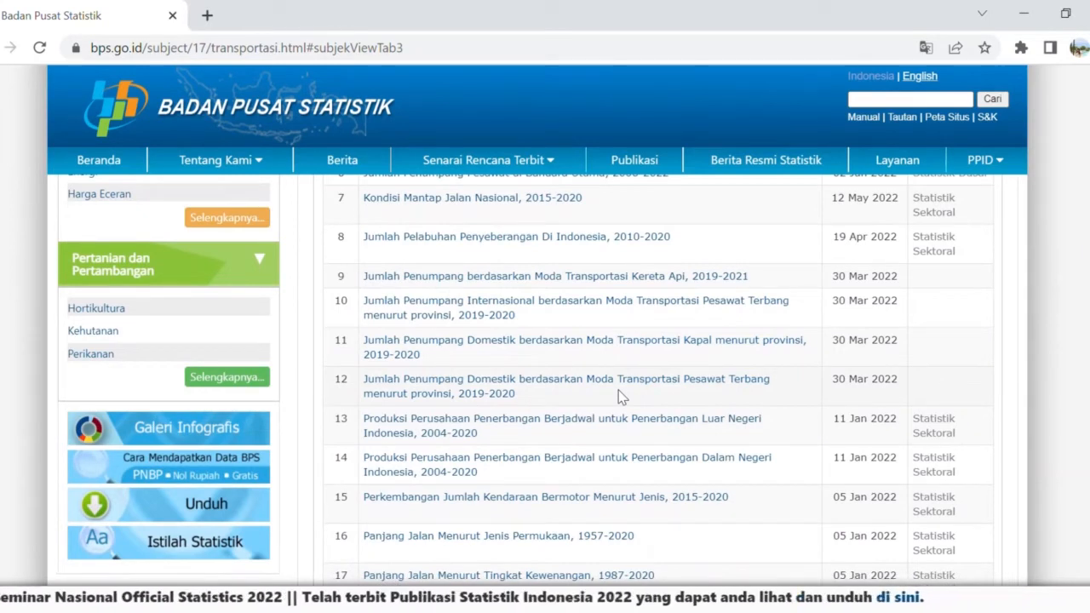
left_click(473, 380)
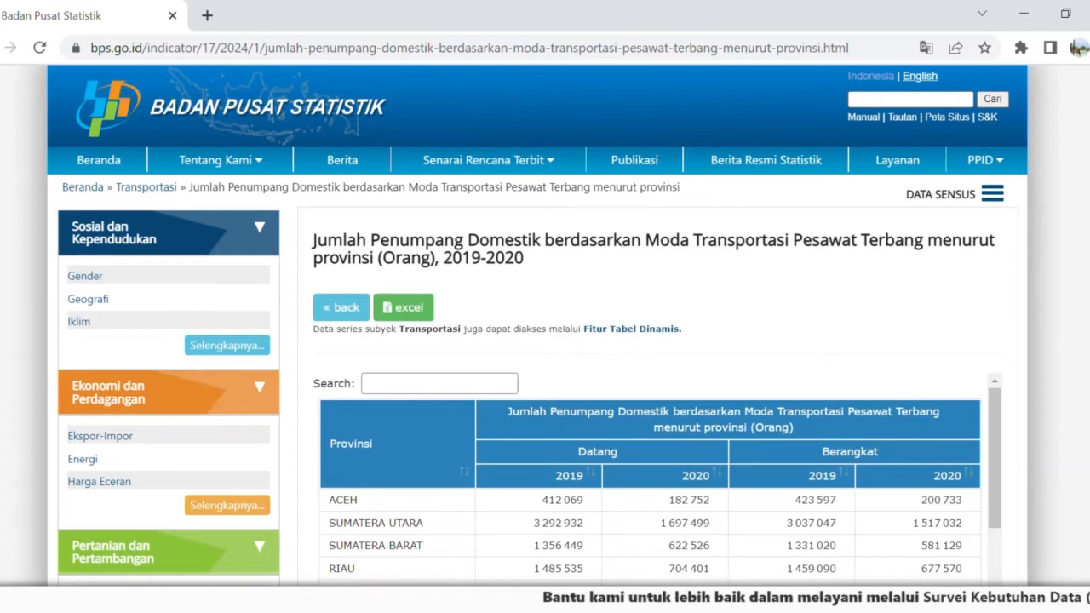
Look over the domestic air passenger table by province, download it as an Excel file and open that file.
scroll(545, 383, "down", 1)
scroll(545, 384, "up", 1)
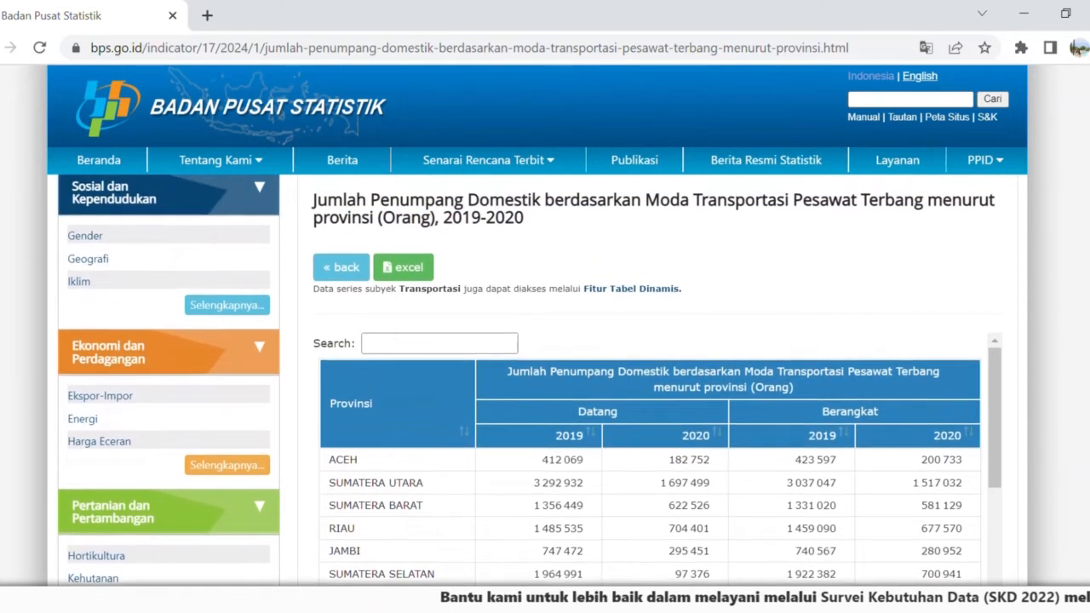
scroll(545, 383, "down", 1)
scroll(544, 383, "down", 2)
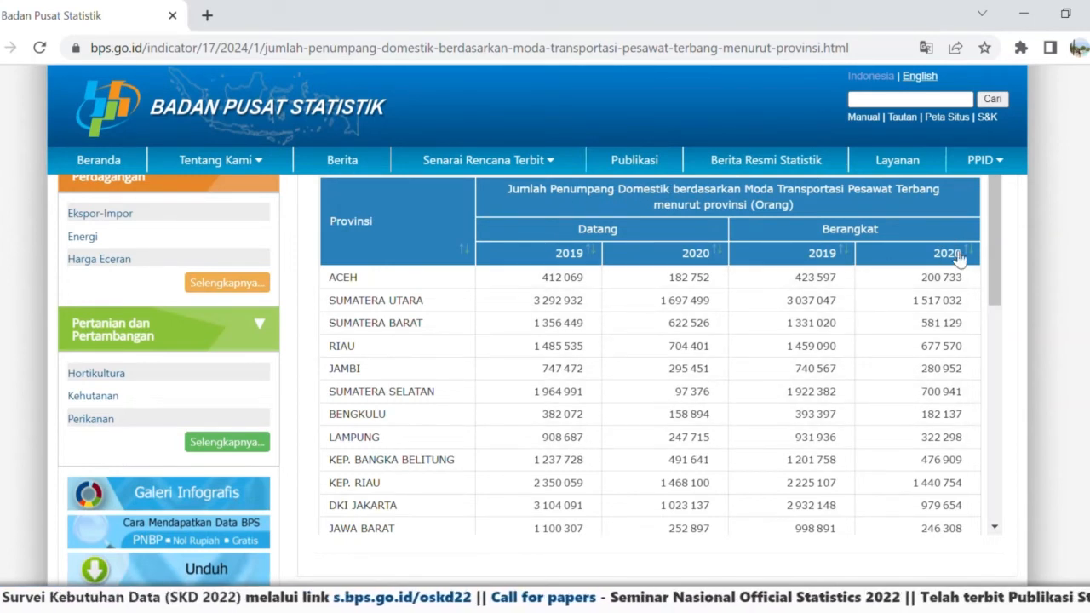
left_click_drag(997, 231, 980, 196)
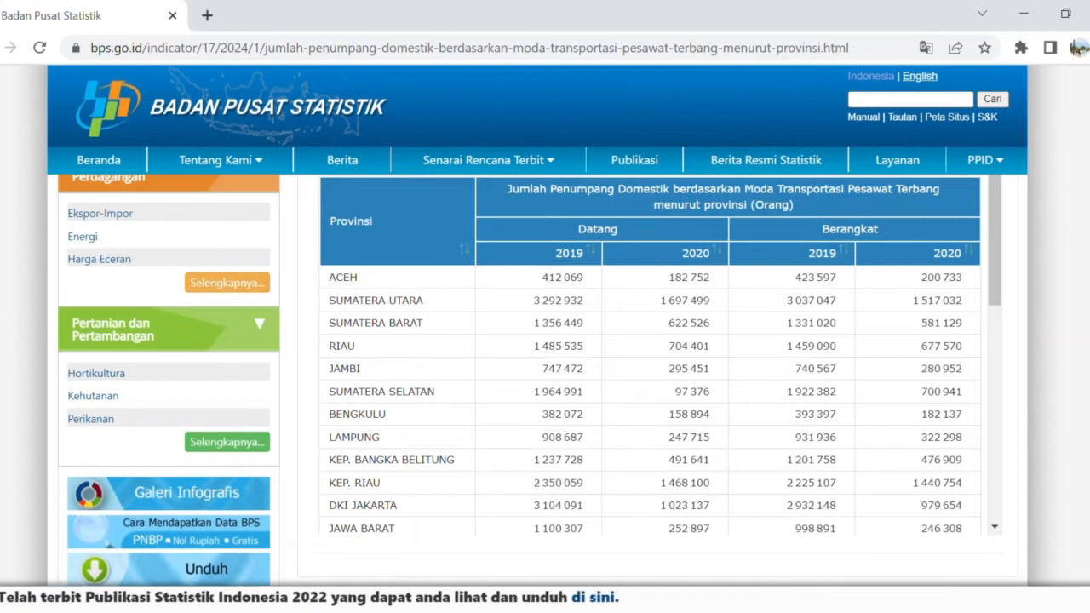
scroll(647, 358, "up", 3)
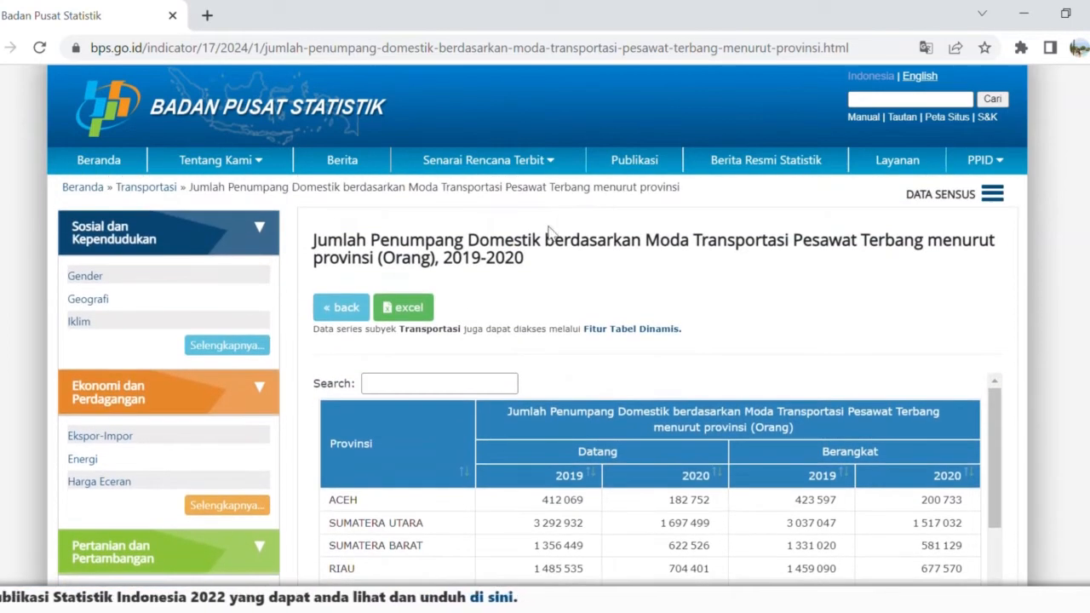
left_click(430, 308)
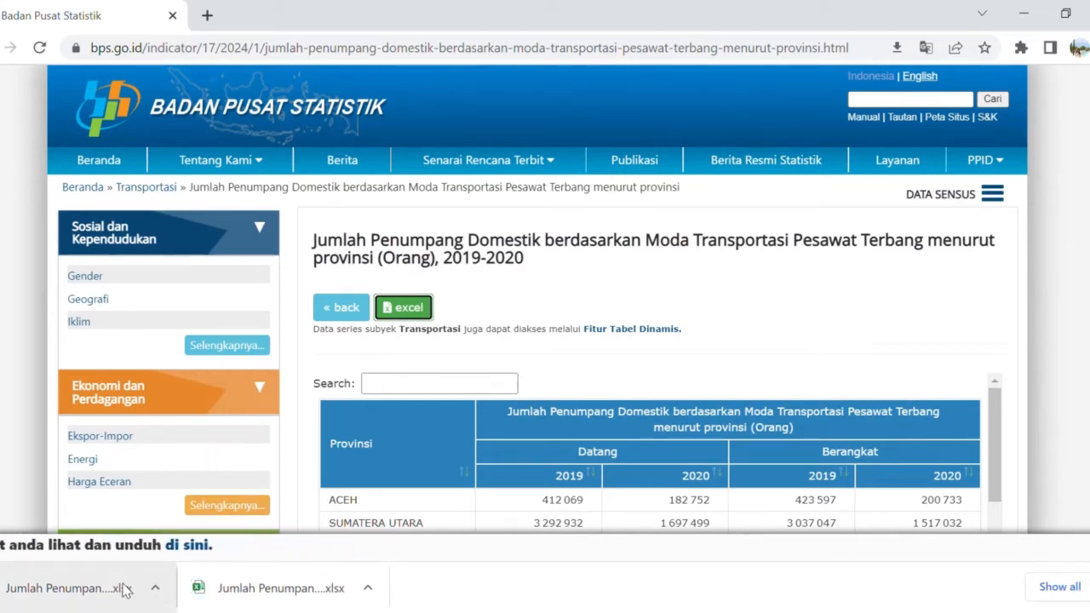
left_click(125, 589)
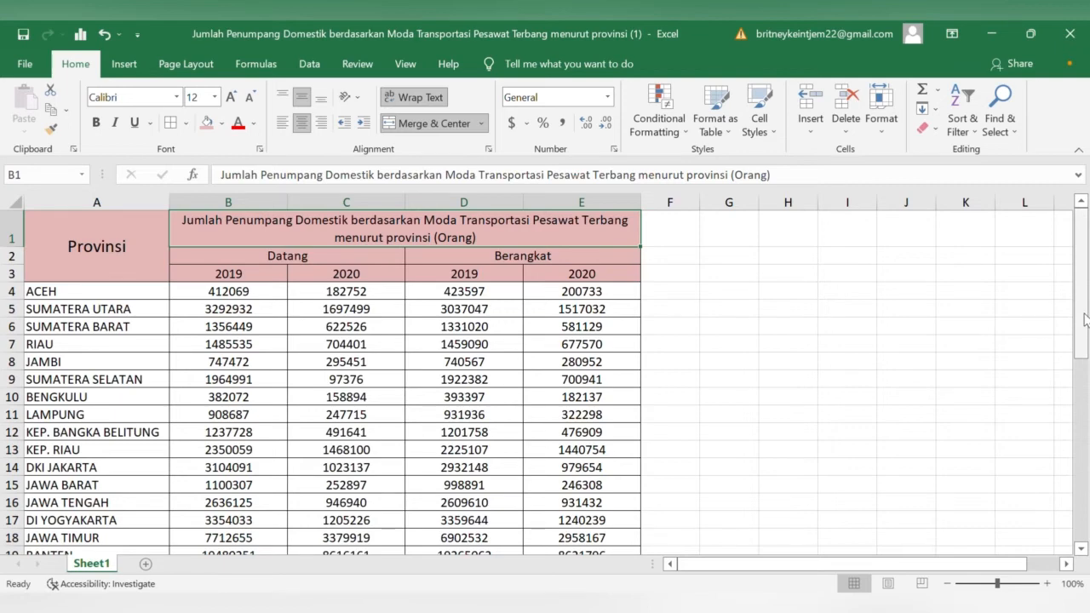
Copy the 2019 Datang figures in B4:B38 and paste them into the first column of the SPSS data sheet.
left_click_drag(1085, 320, 1021, 258)
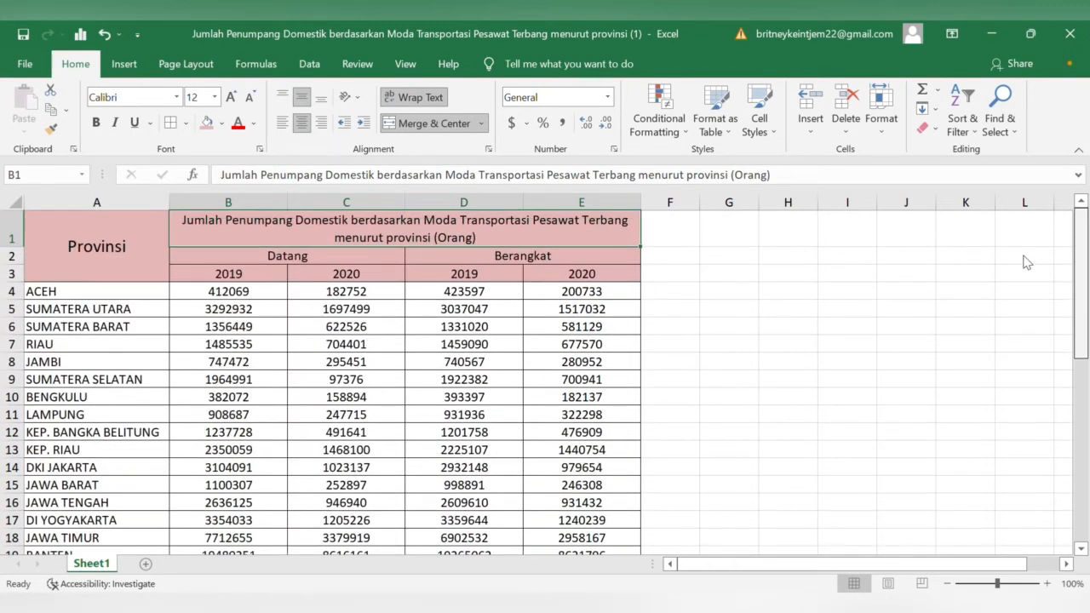
left_click(354, 262)
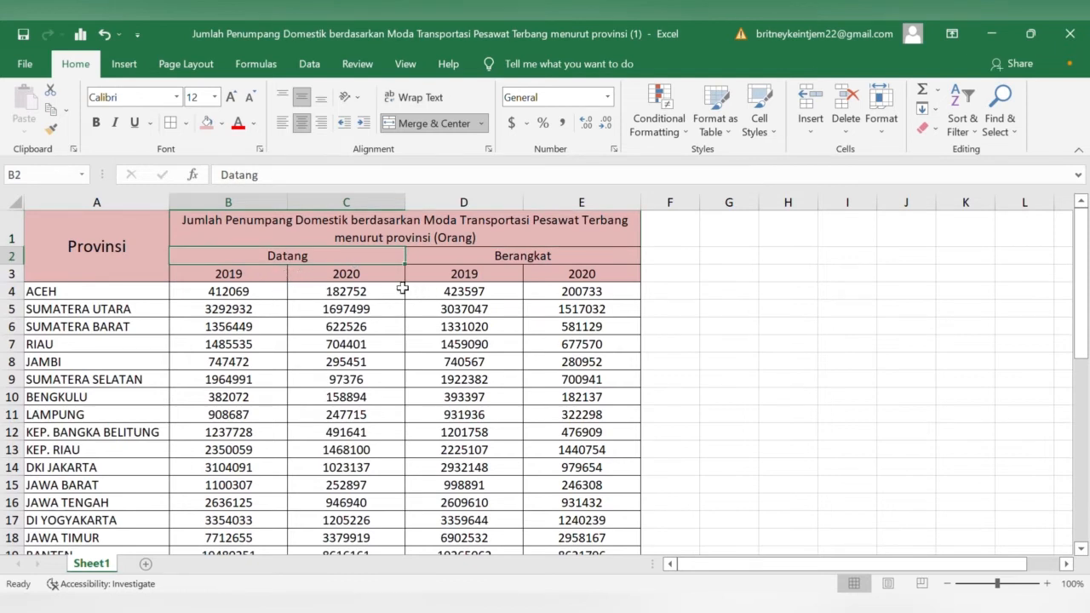
left_click(232, 295)
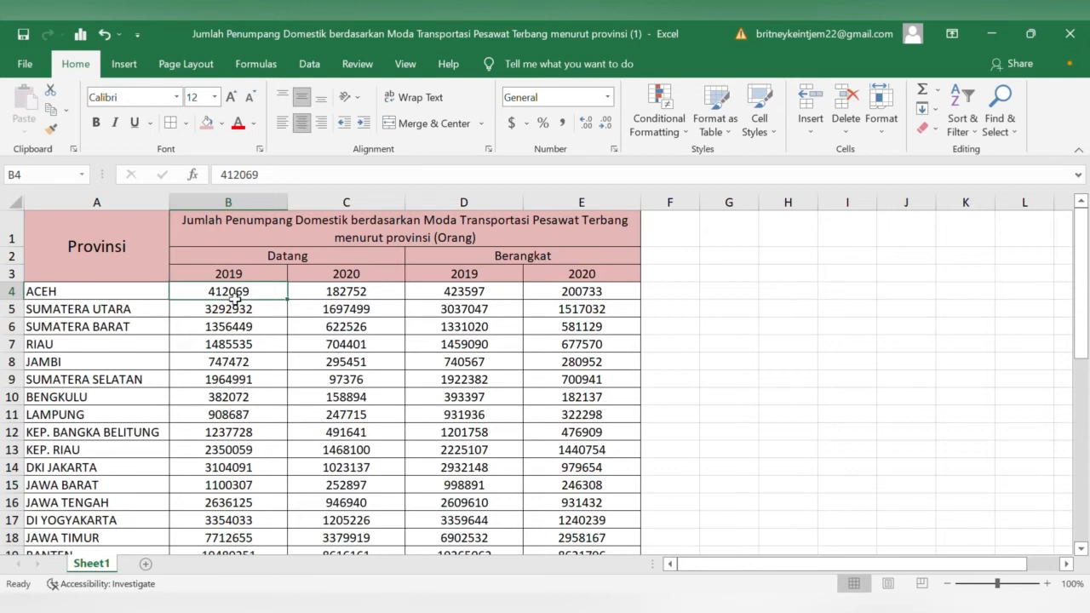
left_click_drag(233, 296, 230, 523)
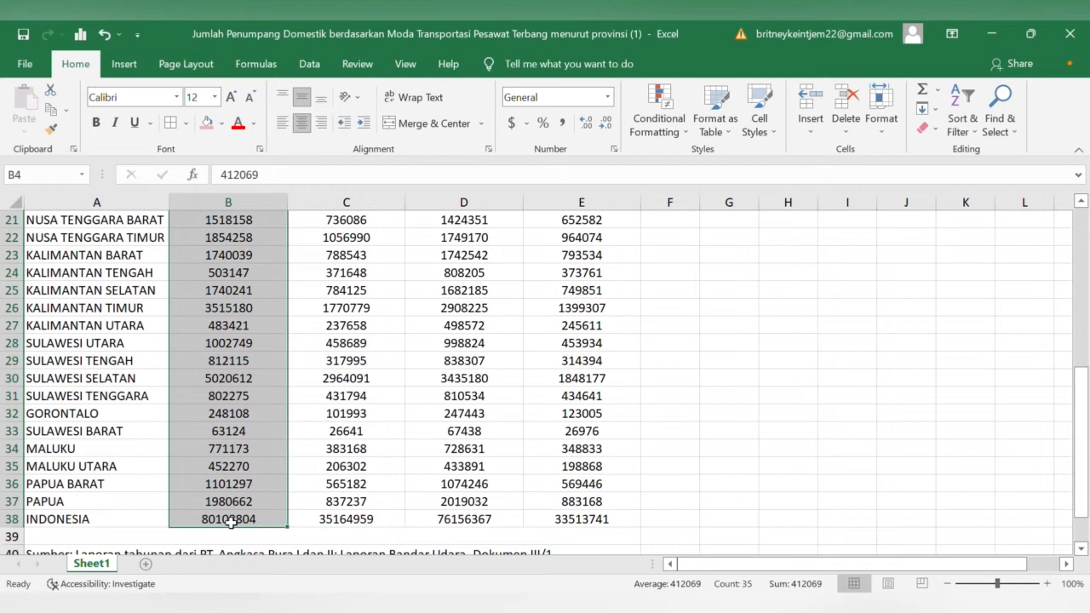
key("ctrl+c")
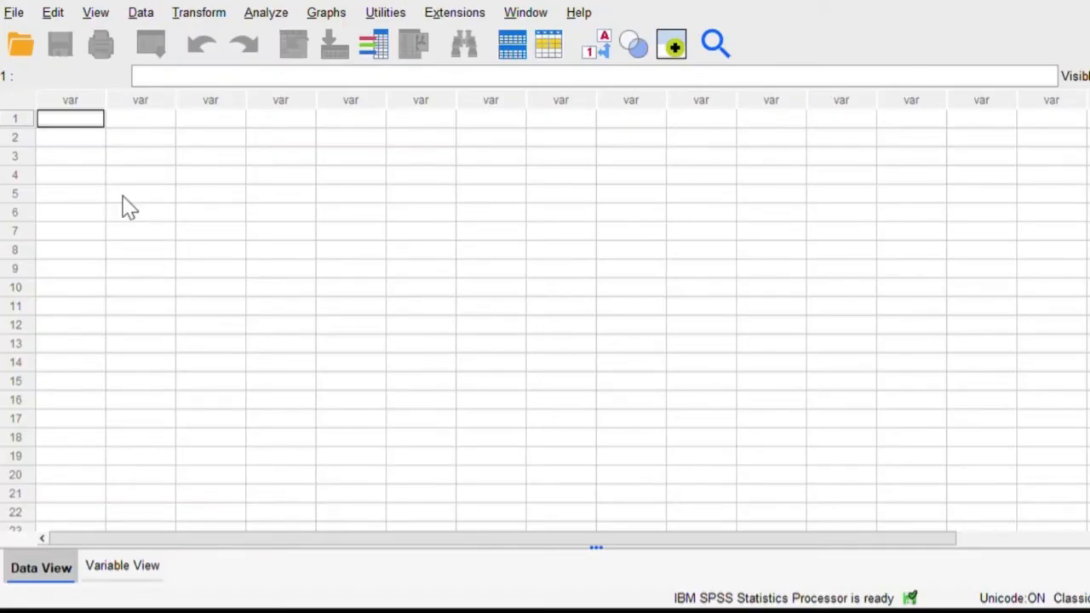
key("ctrl+v")
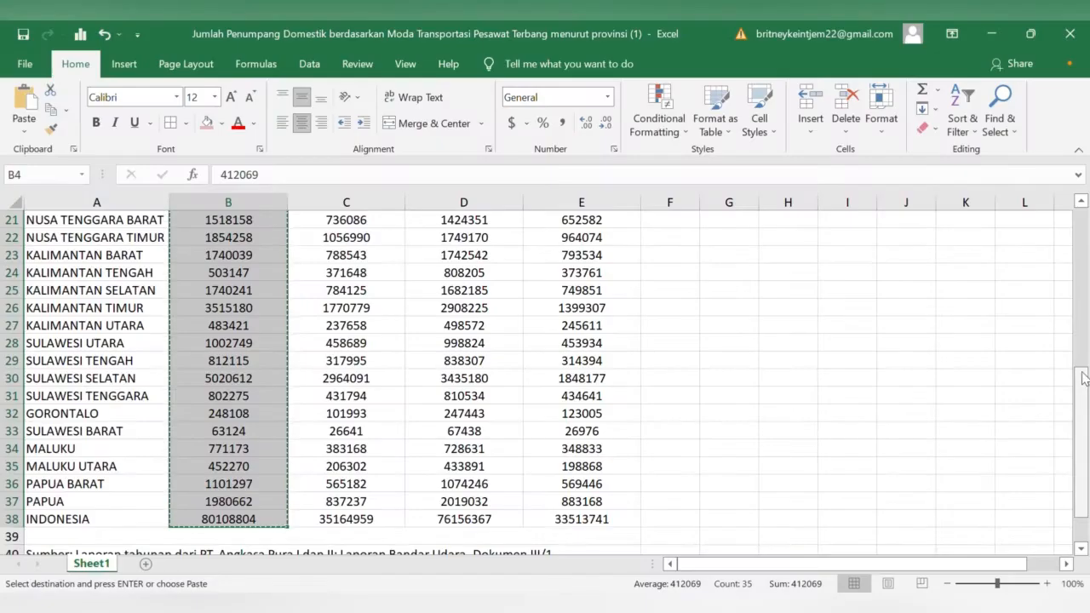
Copy the 2020 Datang figures in C4:C38 from Excel into the second column of the SPSS data sheet.
left_click_drag(1086, 399, 1084, 236)
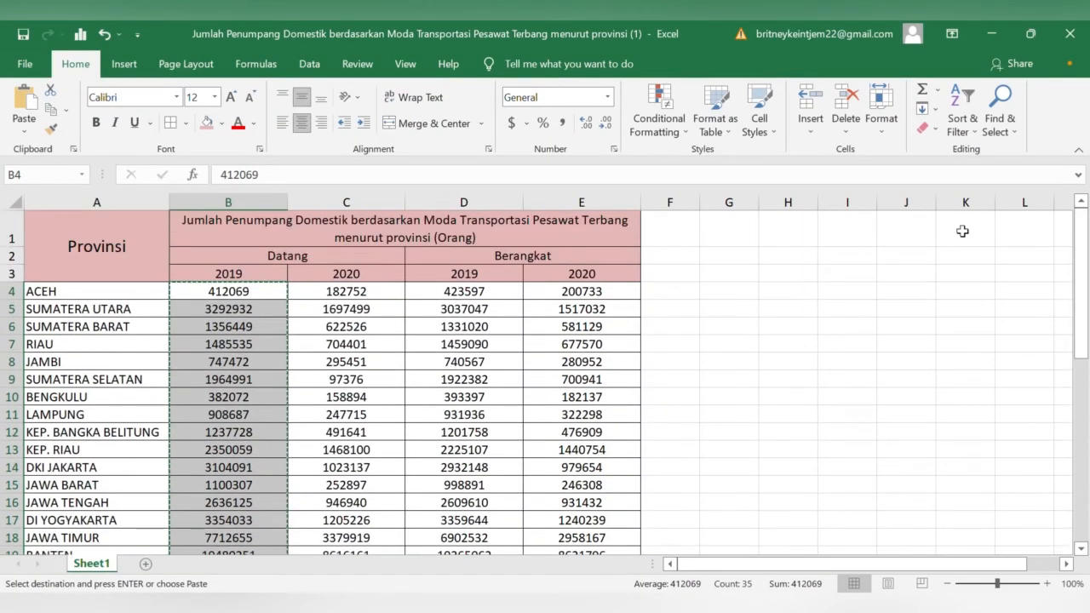
left_click(348, 293)
left_click_drag(348, 293, 350, 526)
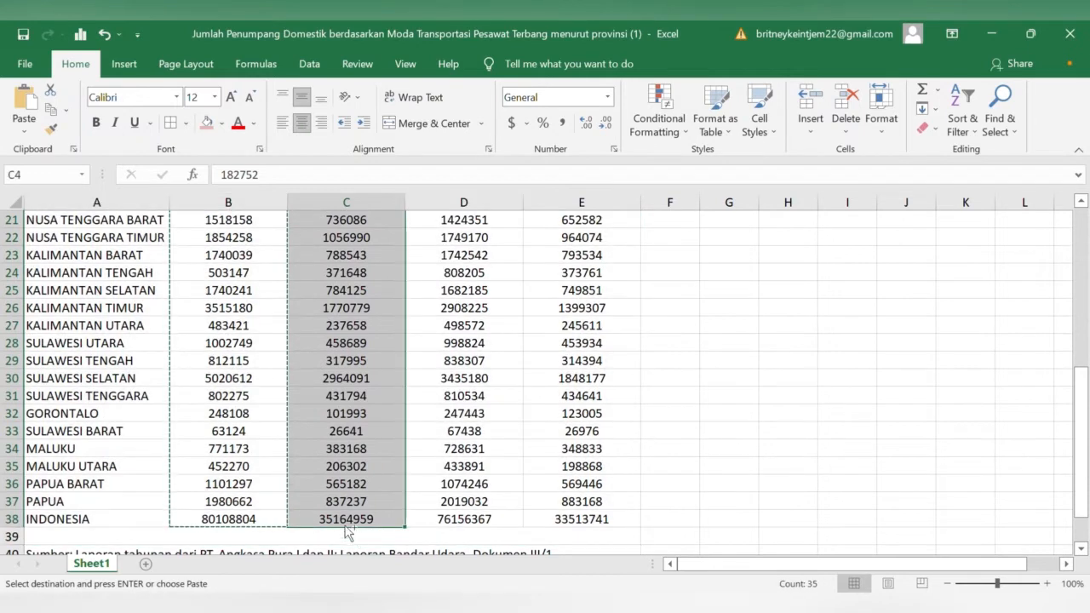
key("ctrl+c")
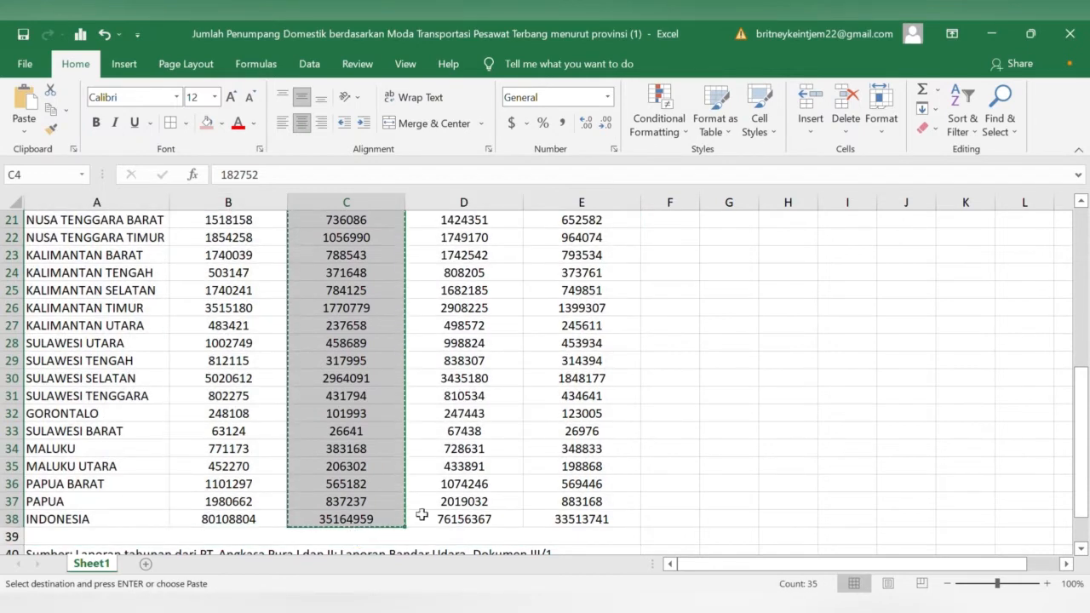
left_click_drag(1080, 430, 1044, 244)
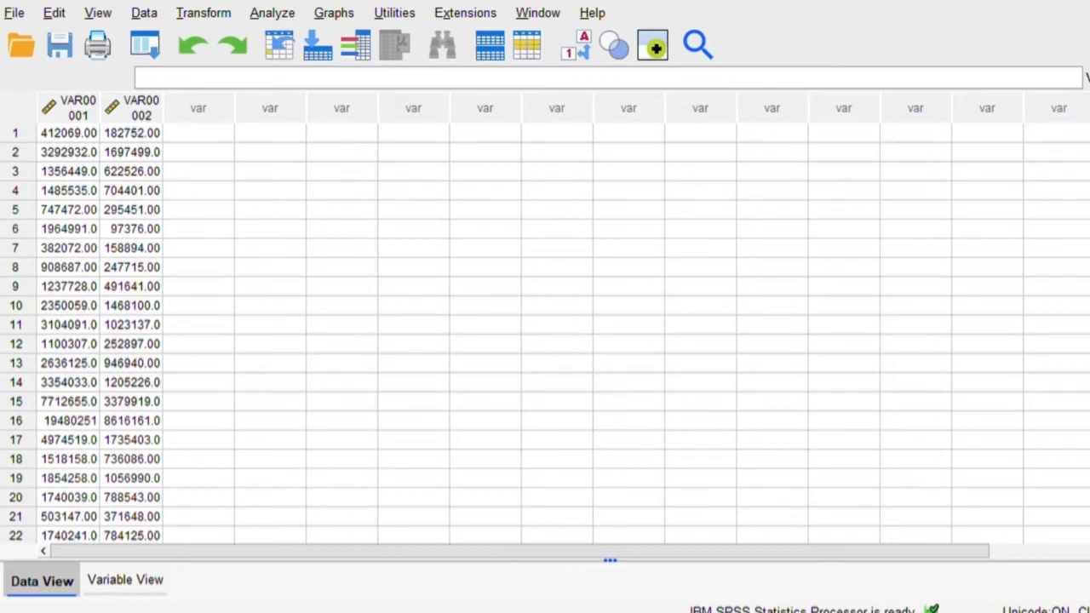
scroll(544, 334, "down", 8)
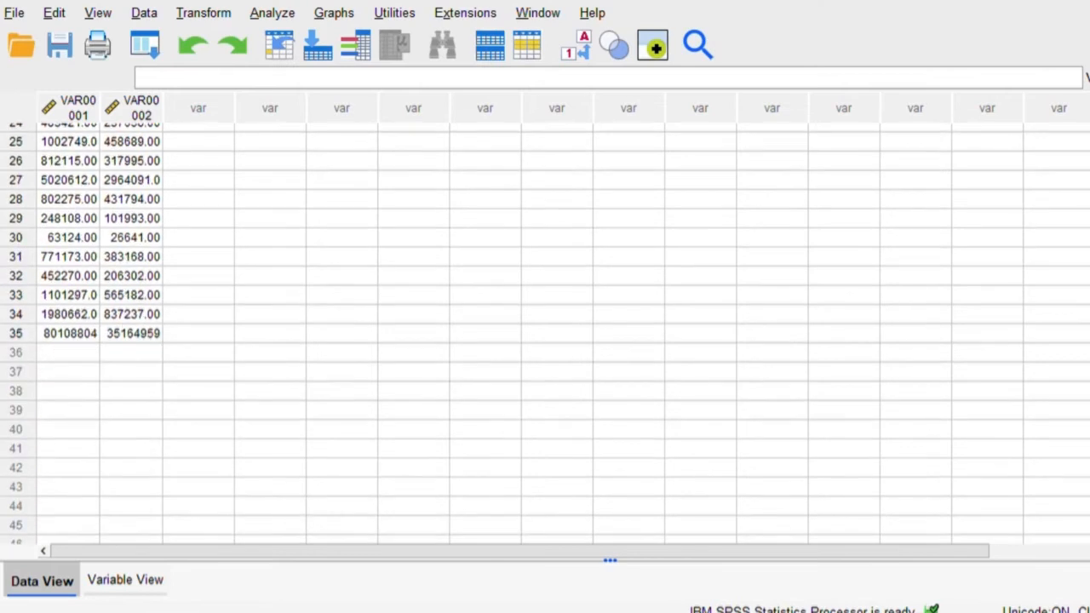
scroll(545, 334, "up", 8)
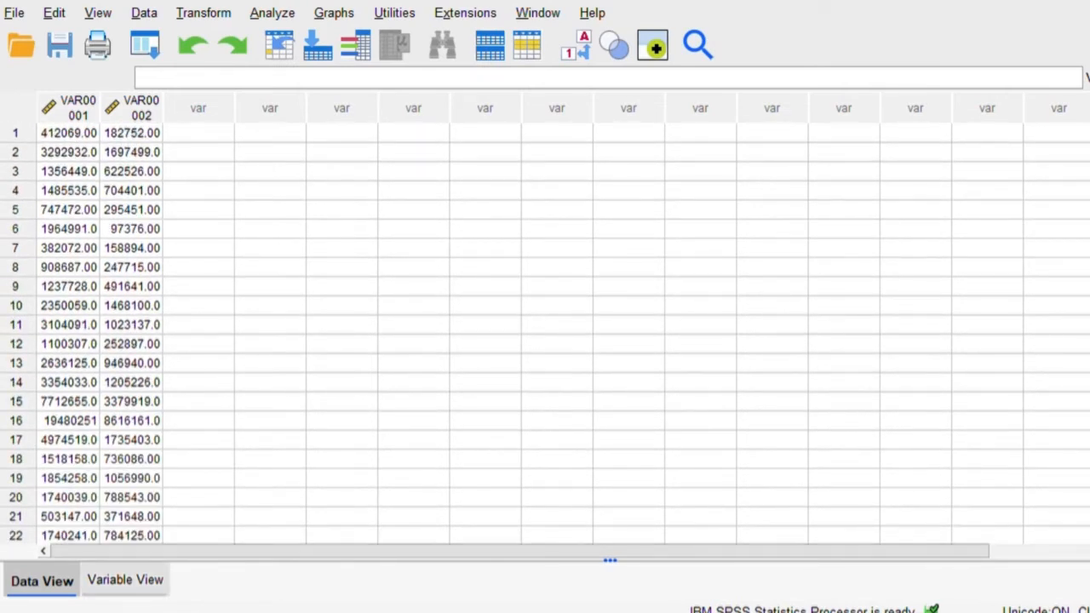
Rename the first variable to x and the second variable to y.
left_click(125, 581)
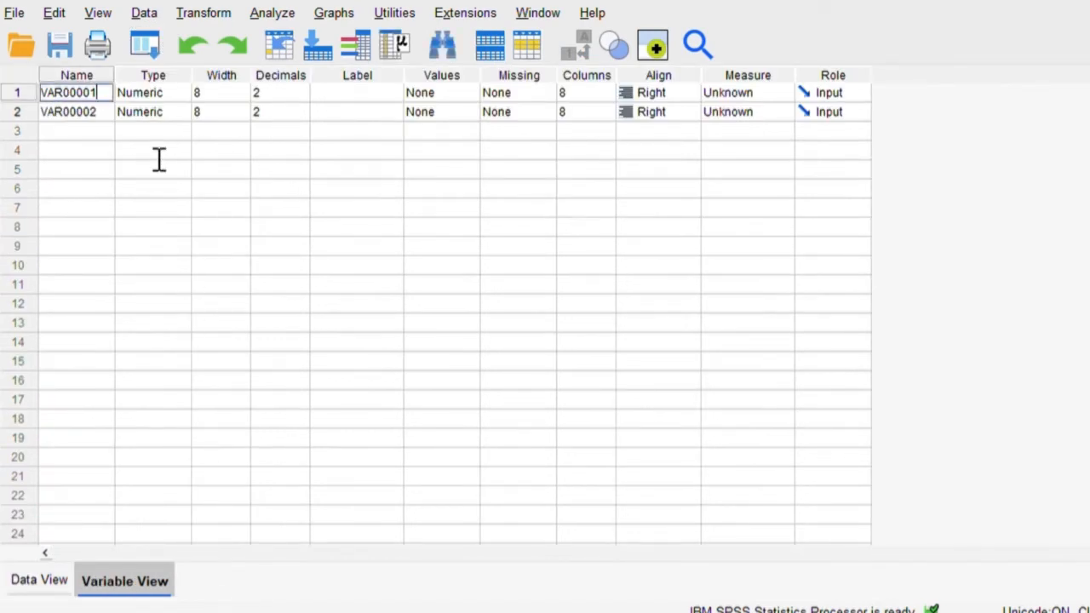
key("BackSpace")
key("BackSpace")
key("BackSpace")
key("BackSpace")
key("BackSpace")
key("BackSpace")
key("BackSpace")
key("BackSpace")
type("x")
key("Return")
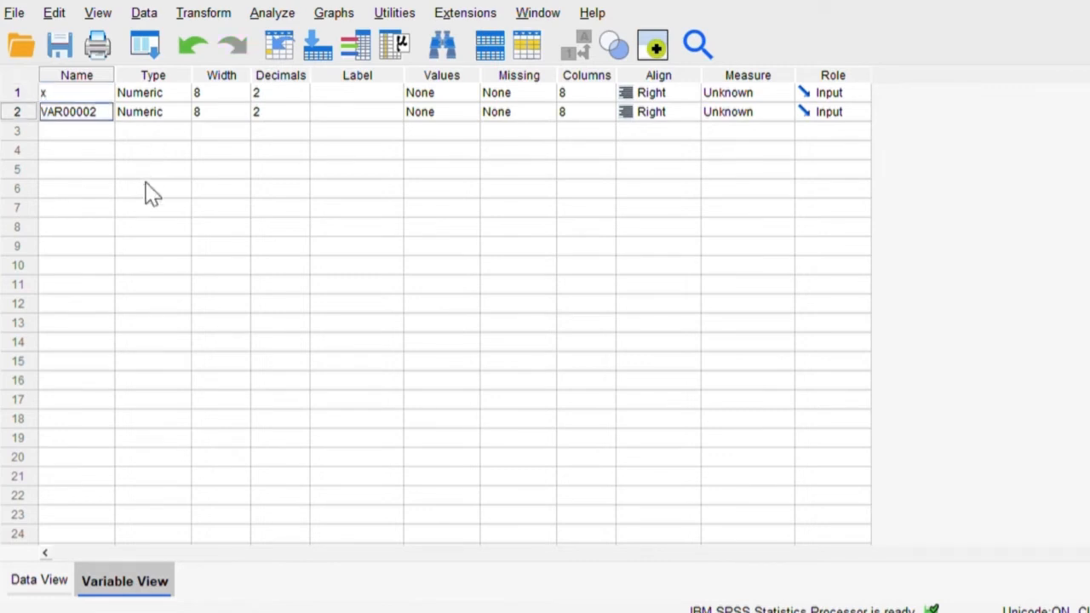
key("BackSpace")
type("y")
Label variable x as religiusitas and variable y as agresifitas.
left_click(357, 93)
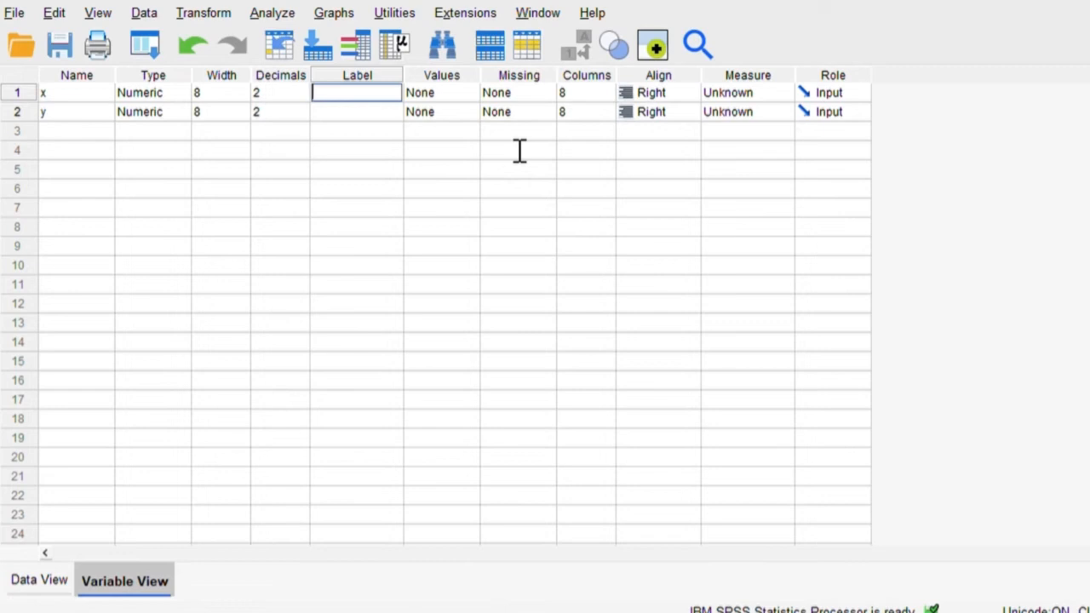
type("religiusitas")
key("Return")
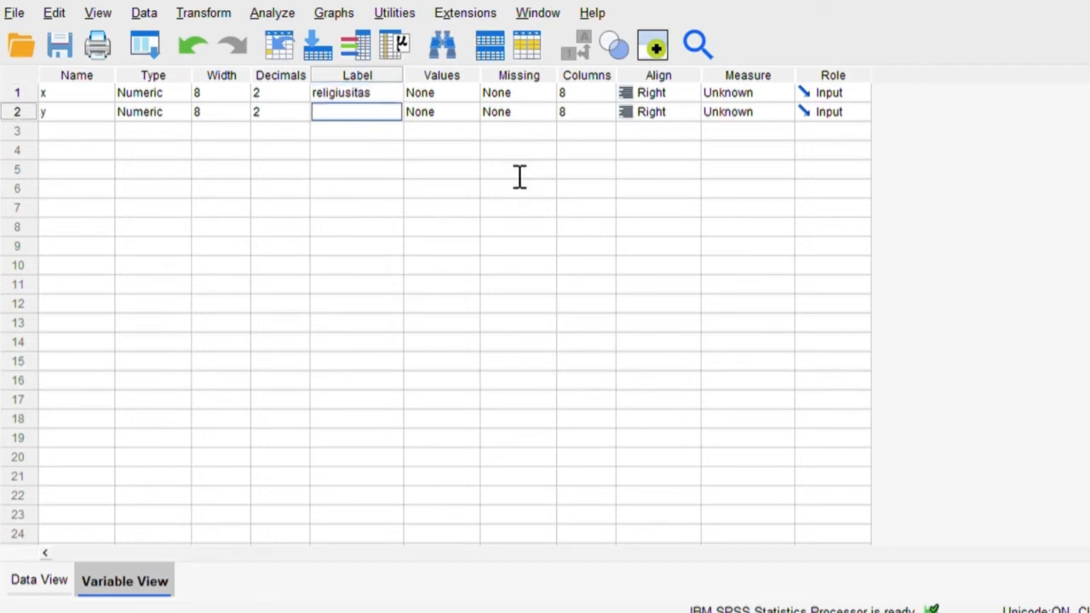
type("agresifitas")
Set the decimals of both variables x and y to 0.
left_click(282, 92)
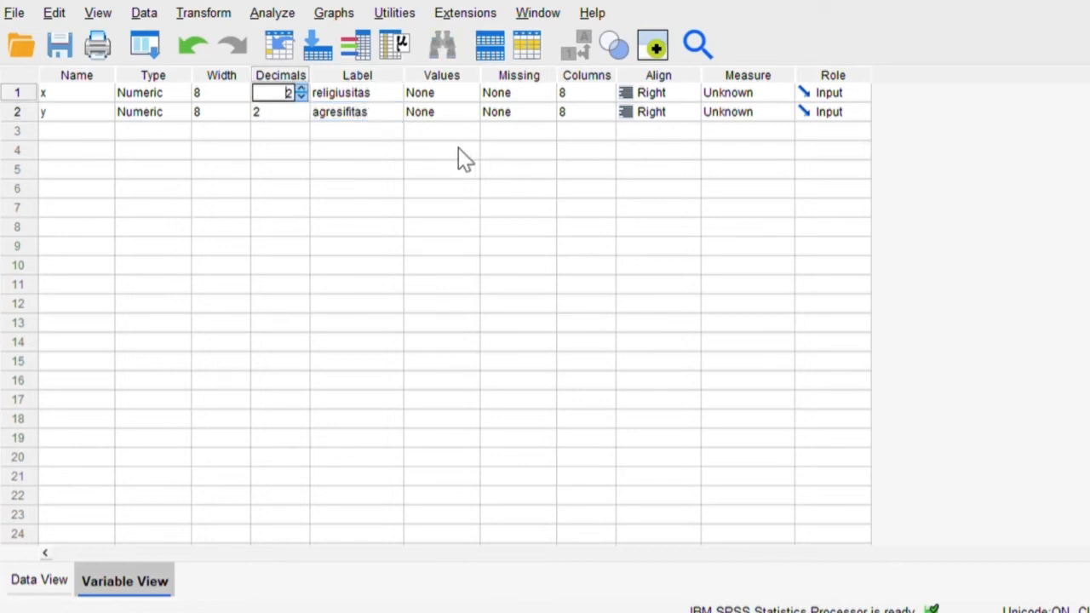
left_click(302, 97)
left_click(304, 97)
left_click(301, 109)
key("Down")
key("Down")
key("Down")
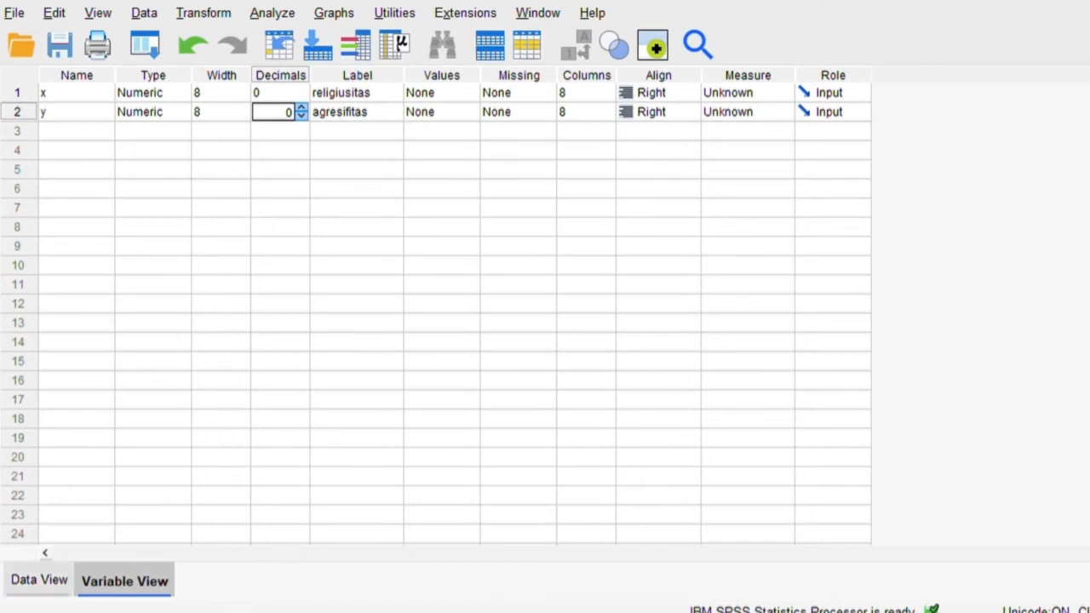
Set up a bivariate Pearson correlation of the data with religiusitas [x] and agresifitas [y] as its variables.
left_click(39, 580)
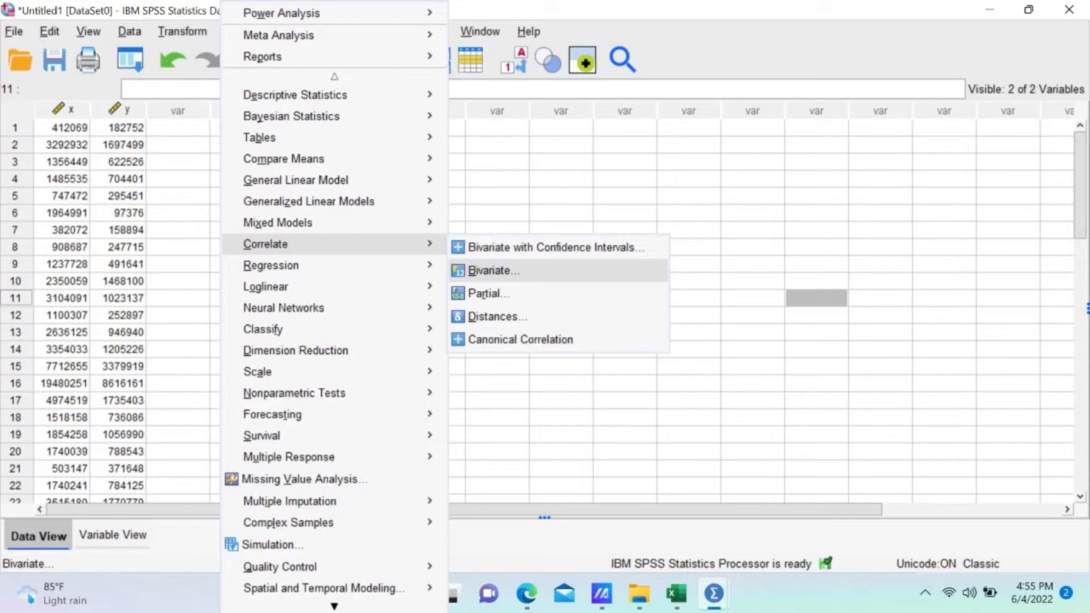
left_click(490, 270)
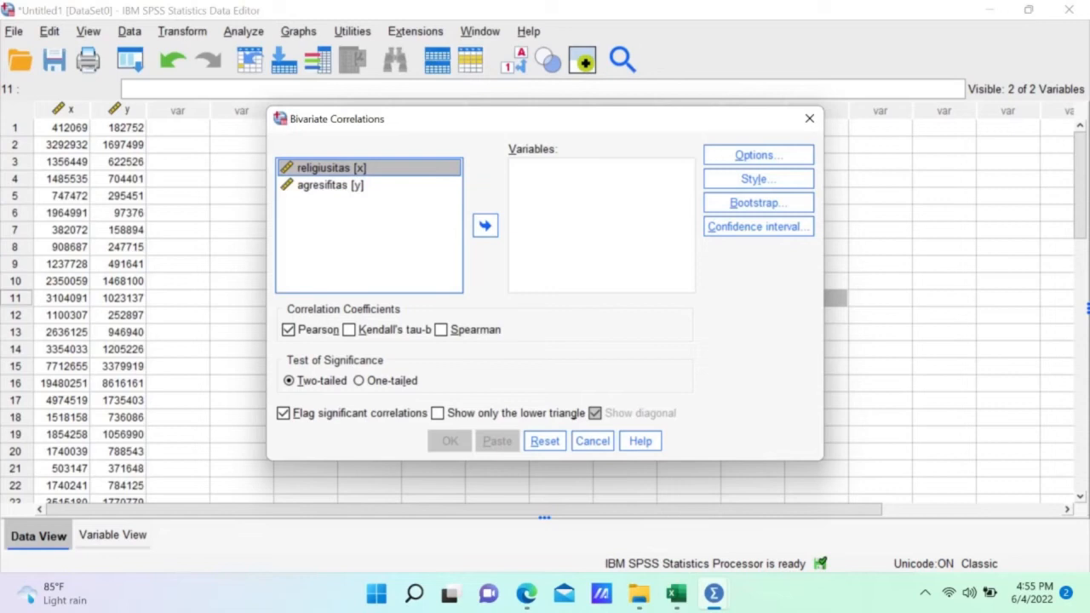
double_click(485, 225)
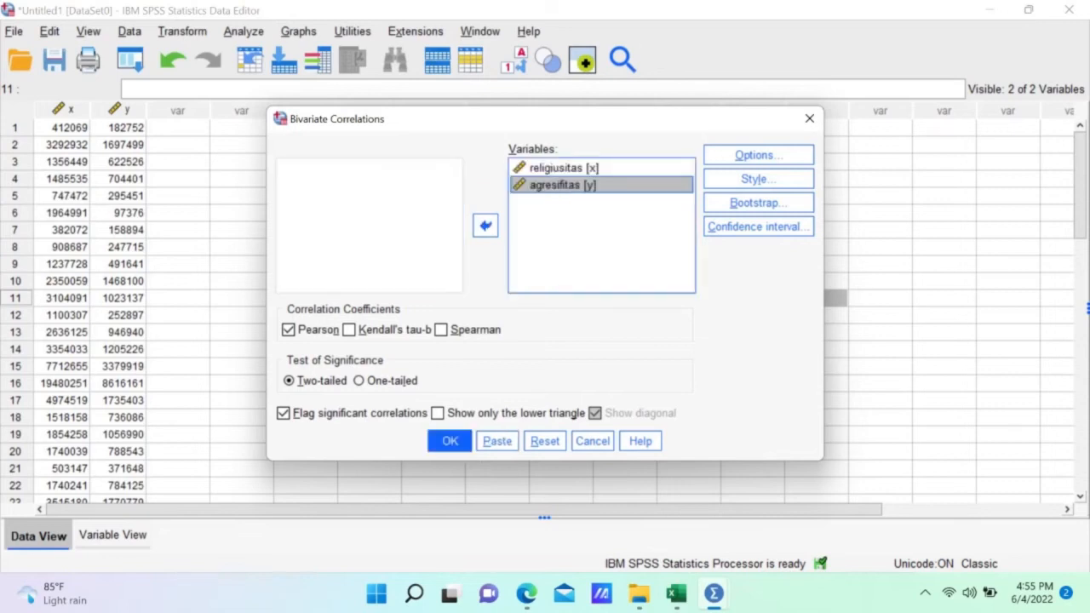